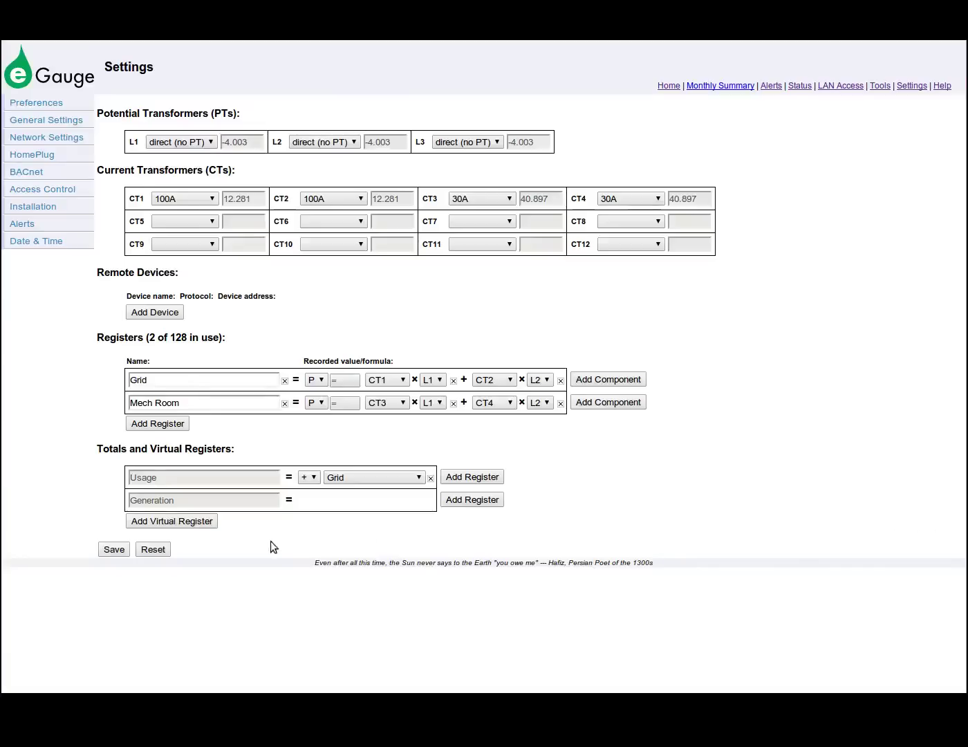
# Create a virtual register A.Usage whose value is + Mech Room.
pyautogui.click(211, 528)
pyautogui.write('A')
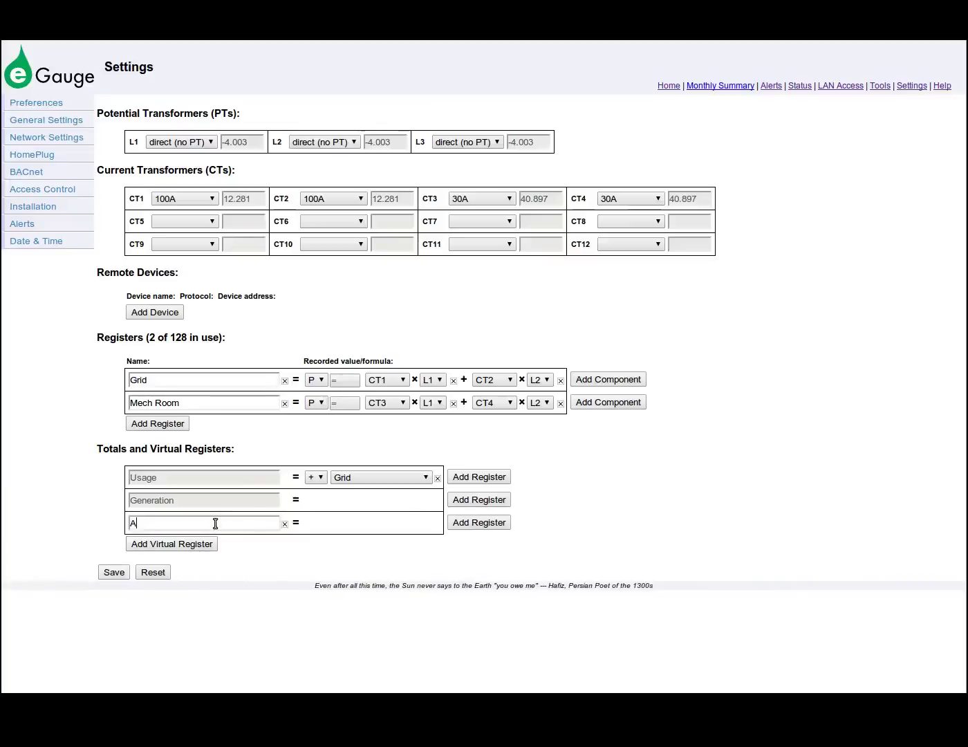
pyautogui.write('.Usage')
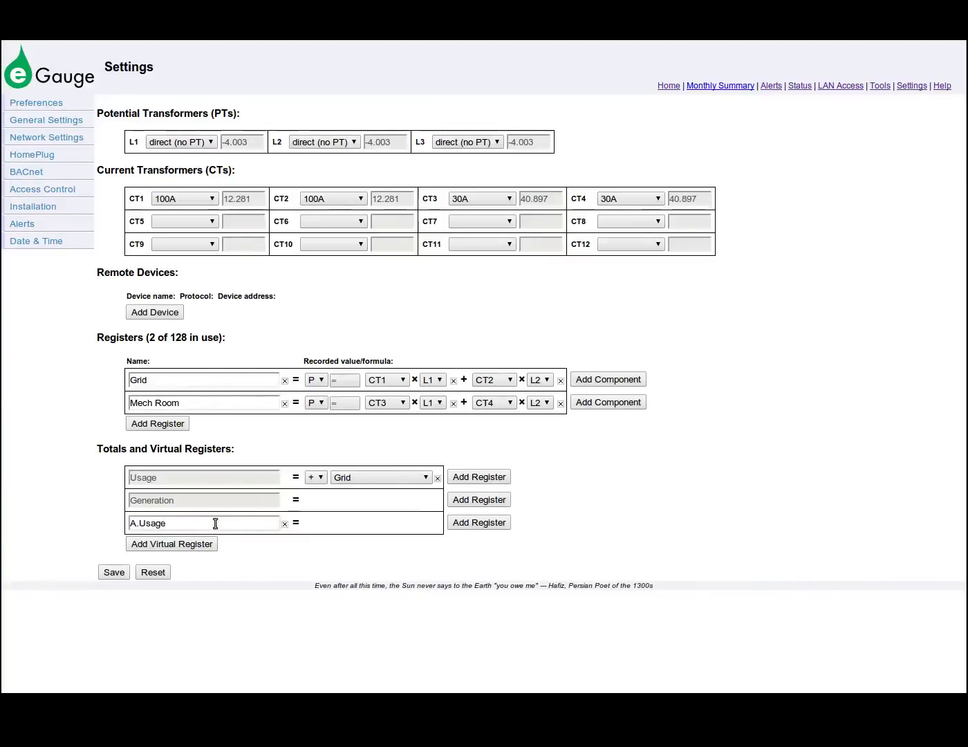
pyautogui.click(451, 524)
pyautogui.click(424, 525)
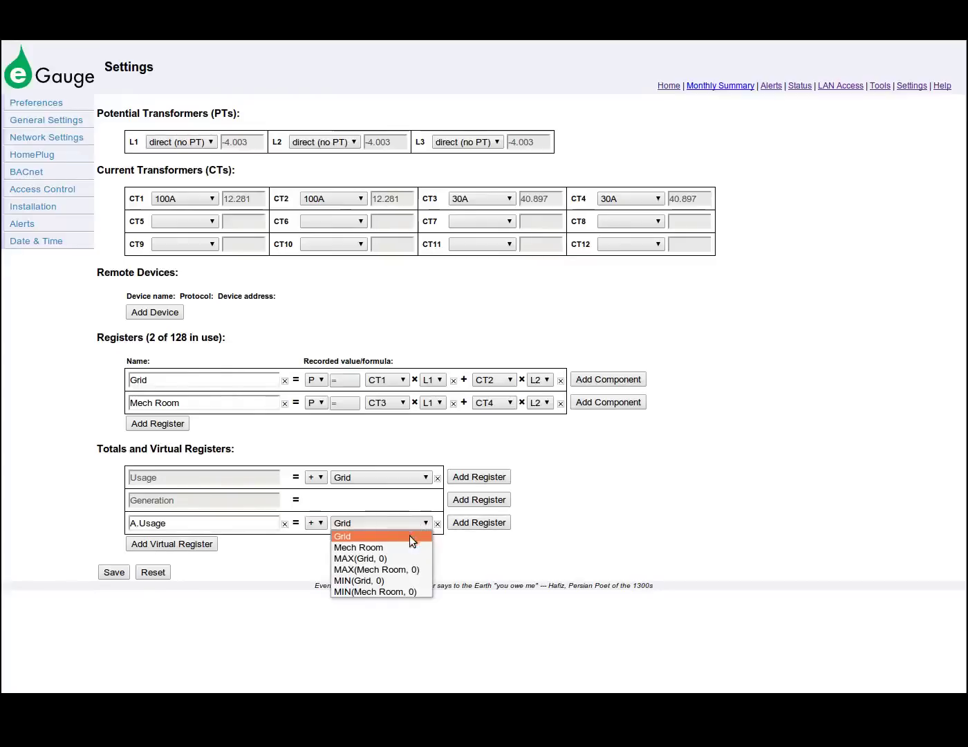
pyautogui.click(406, 546)
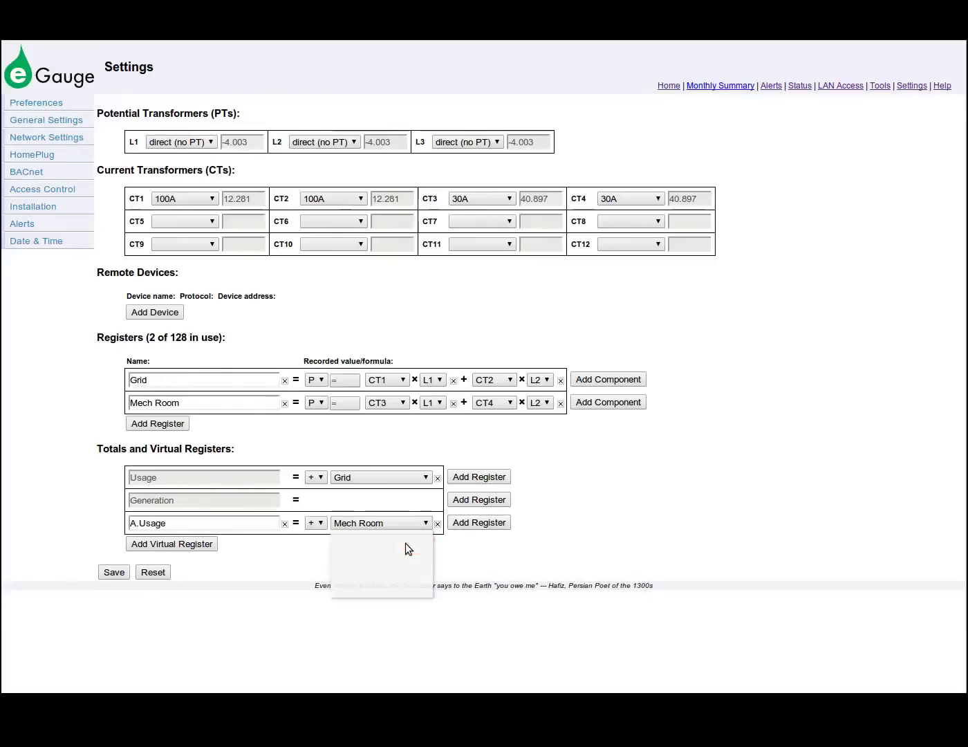
pyautogui.click(673, 85)
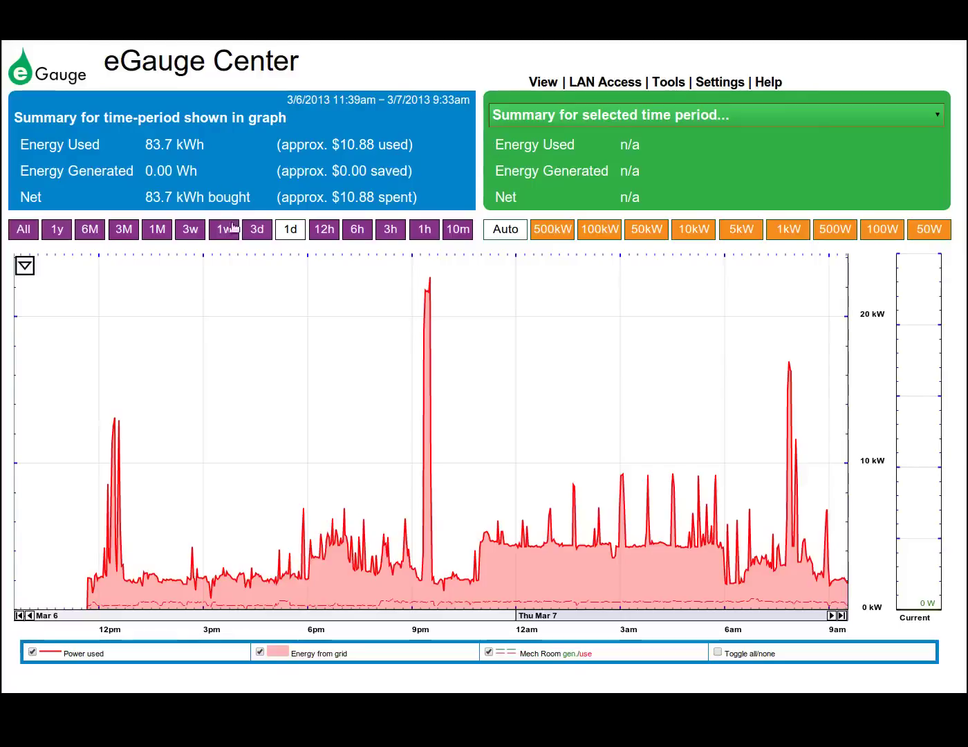
# Switch the main graph to the A view.
pyautogui.click(25, 266)
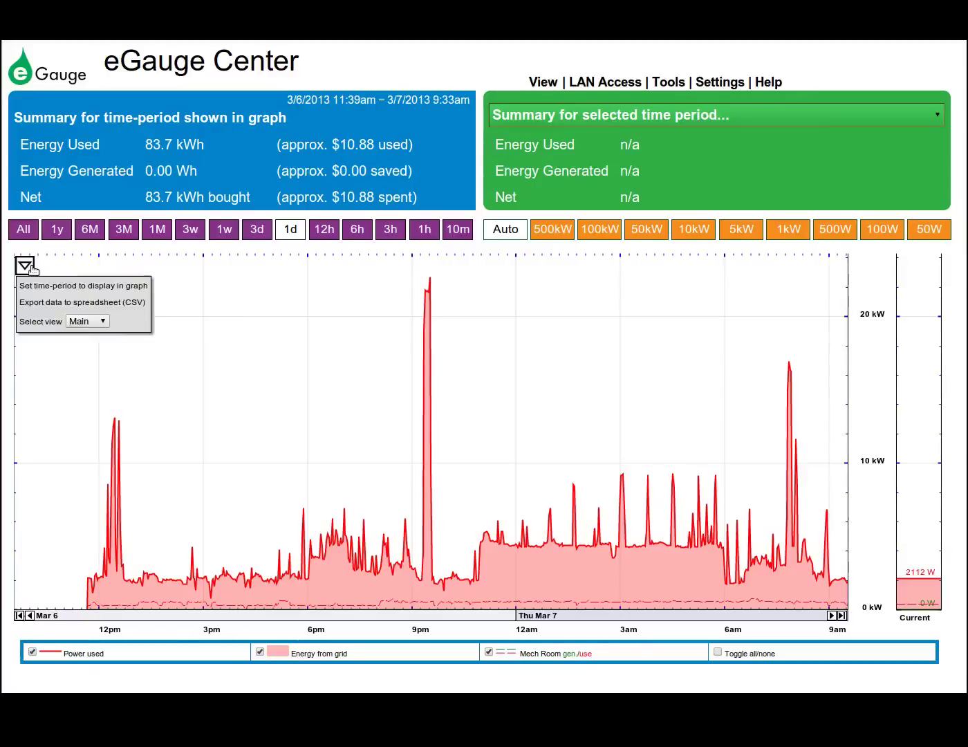
pyautogui.click(82, 321)
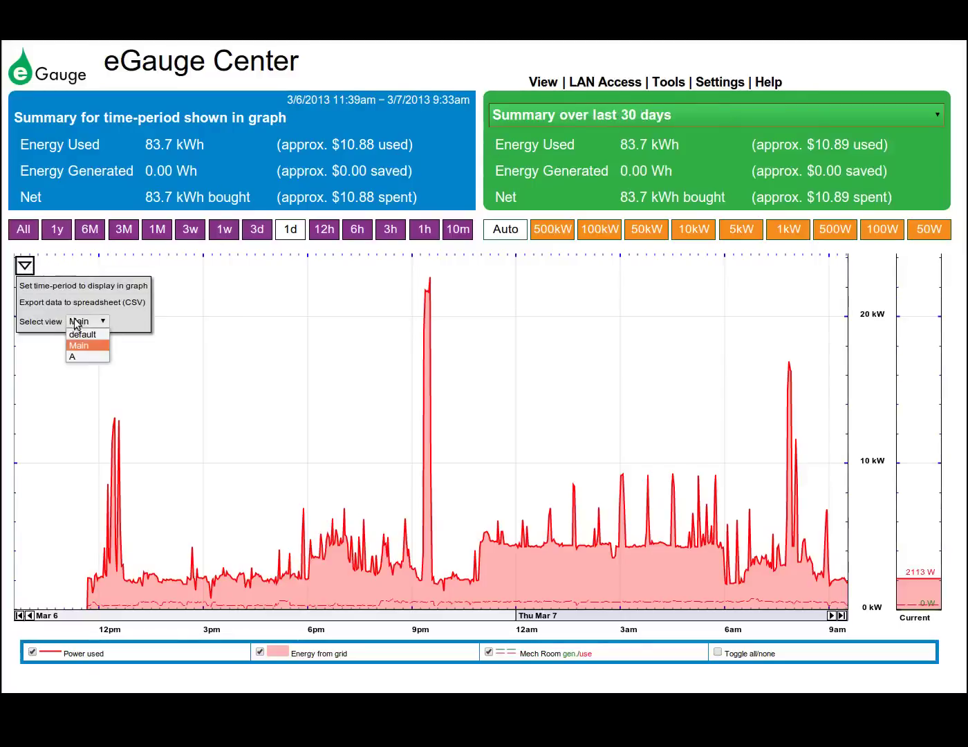
pyautogui.click(76, 356)
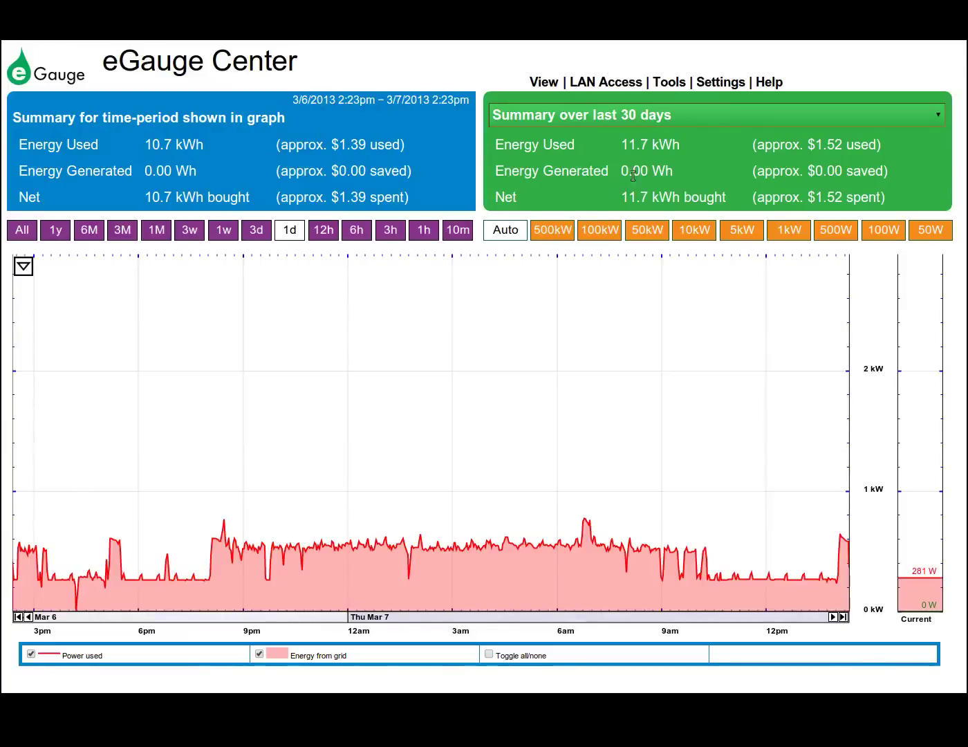
# Set the Default view to display to A in Preferences.
pyautogui.click(716, 83)
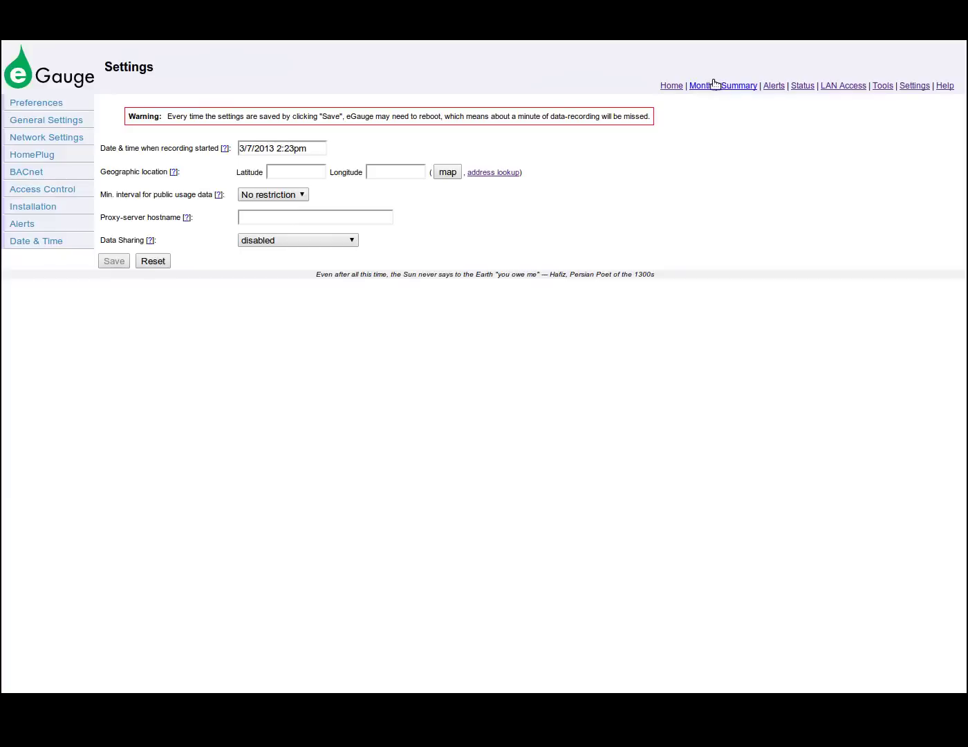
pyautogui.click(40, 111)
pyautogui.click(275, 270)
pyautogui.click(269, 306)
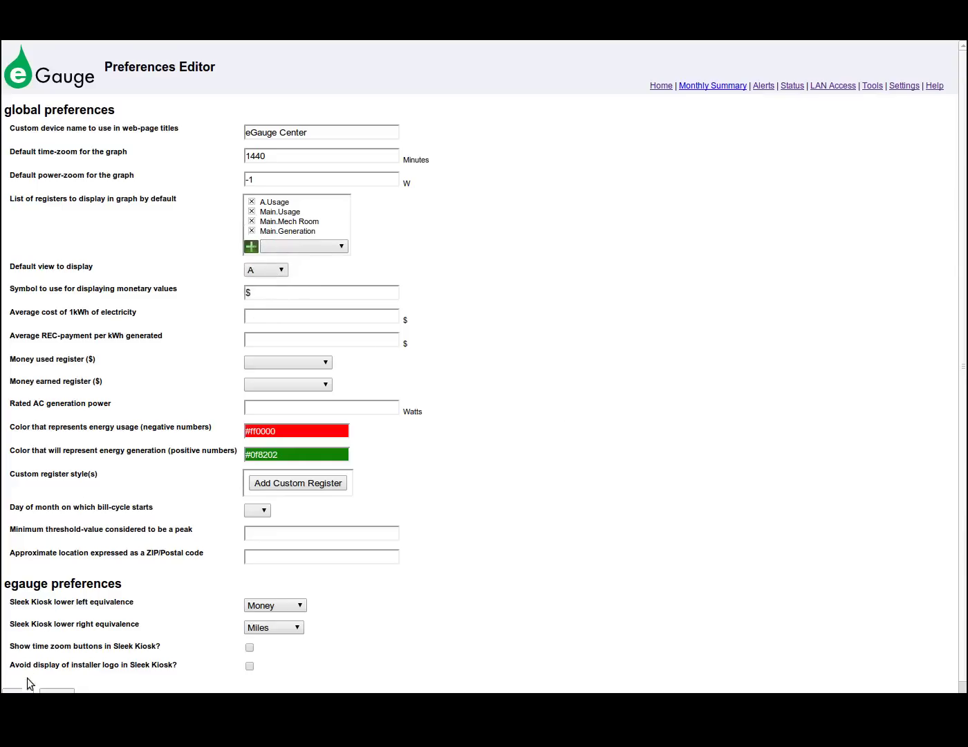
pyautogui.click(655, 85)
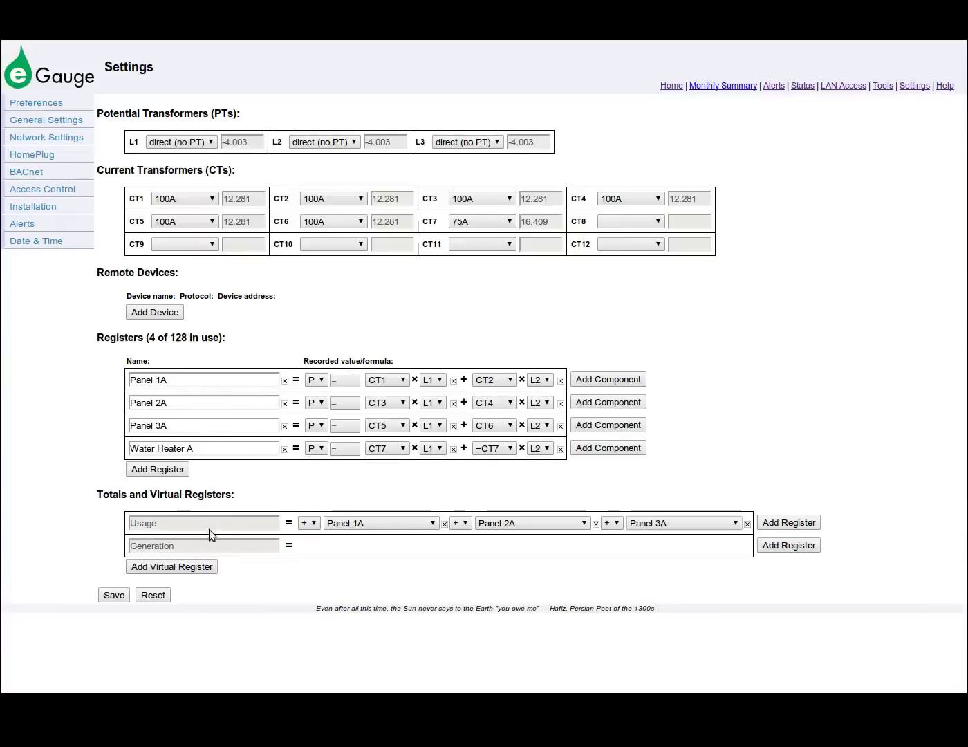
# Add Unit1A.Usage from Panel 1A and make Water Heater A - 1/3 a formula register.
pyautogui.click(172, 566)
pyautogui.write('Unit1A.U')
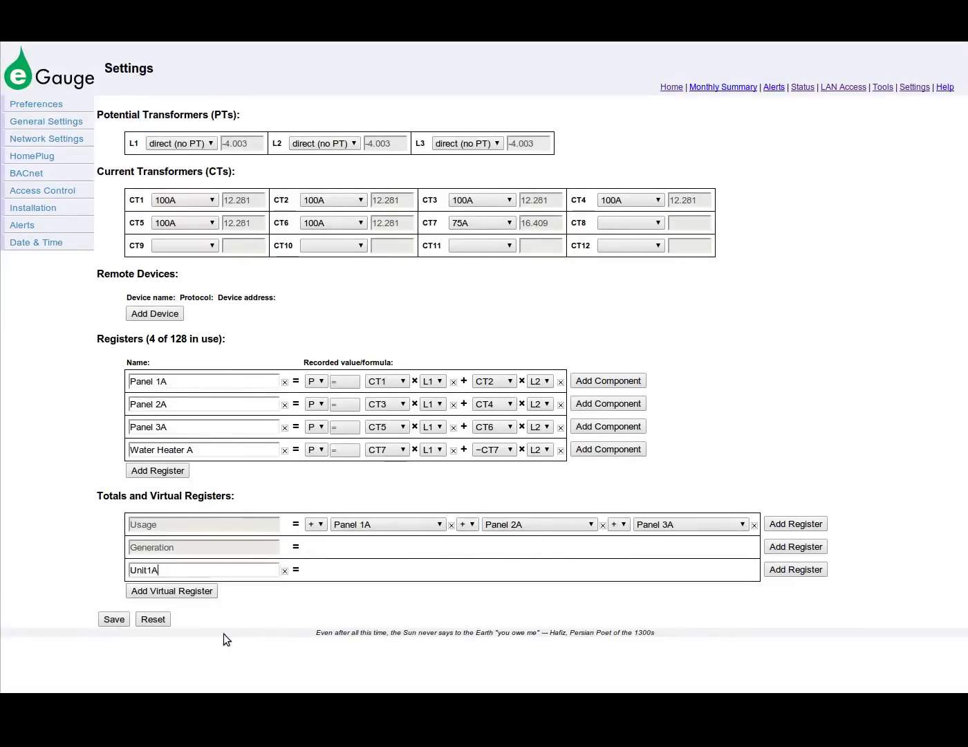
pyautogui.write('sage')
pyautogui.click(770, 570)
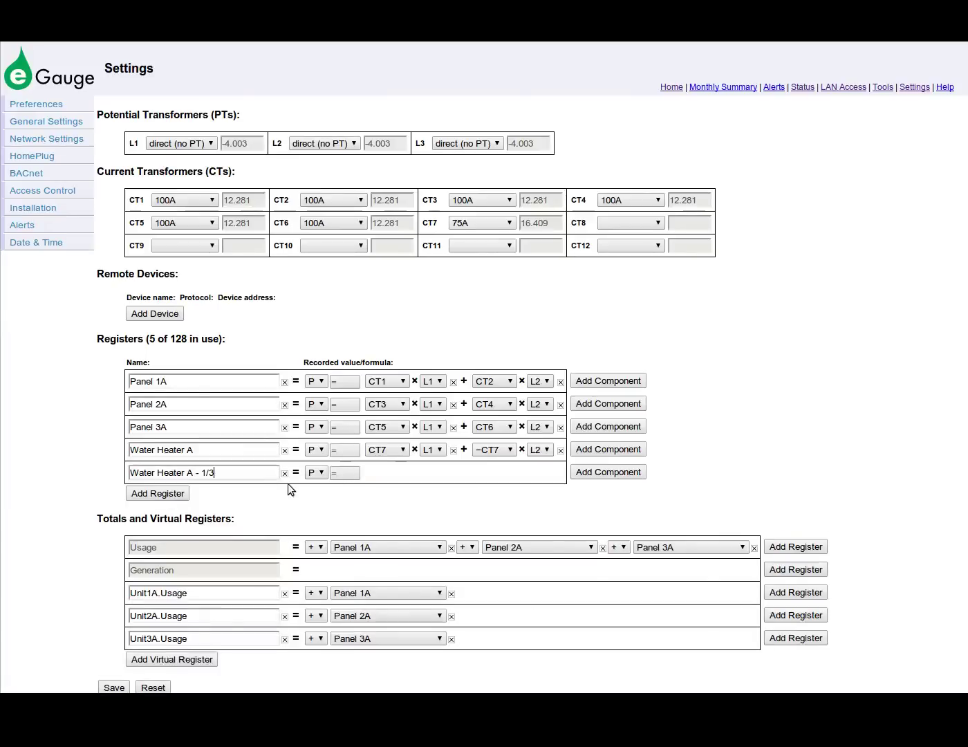
pyautogui.click(319, 473)
pyautogui.click(315, 542)
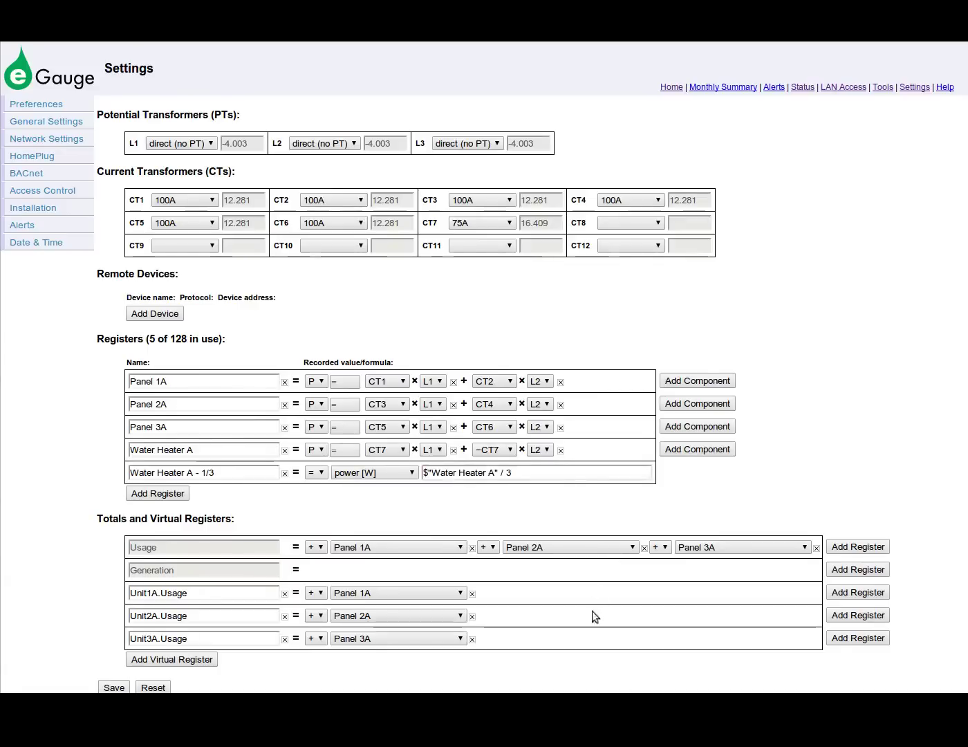
# Add Unit1A.Water Heater from Water Heater A - 1/3 and include it in Unit1A.Usage.
pyautogui.click(191, 661)
pyautogui.write('Unit1A.Water Heater')
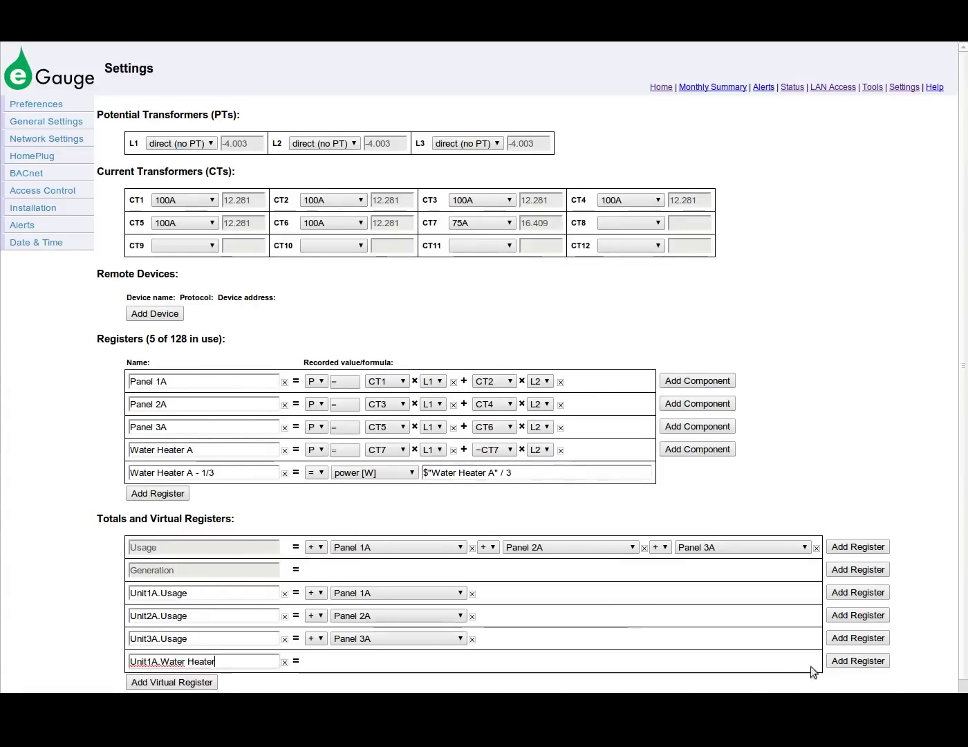
pyautogui.click(423, 661)
pyautogui.click(401, 540)
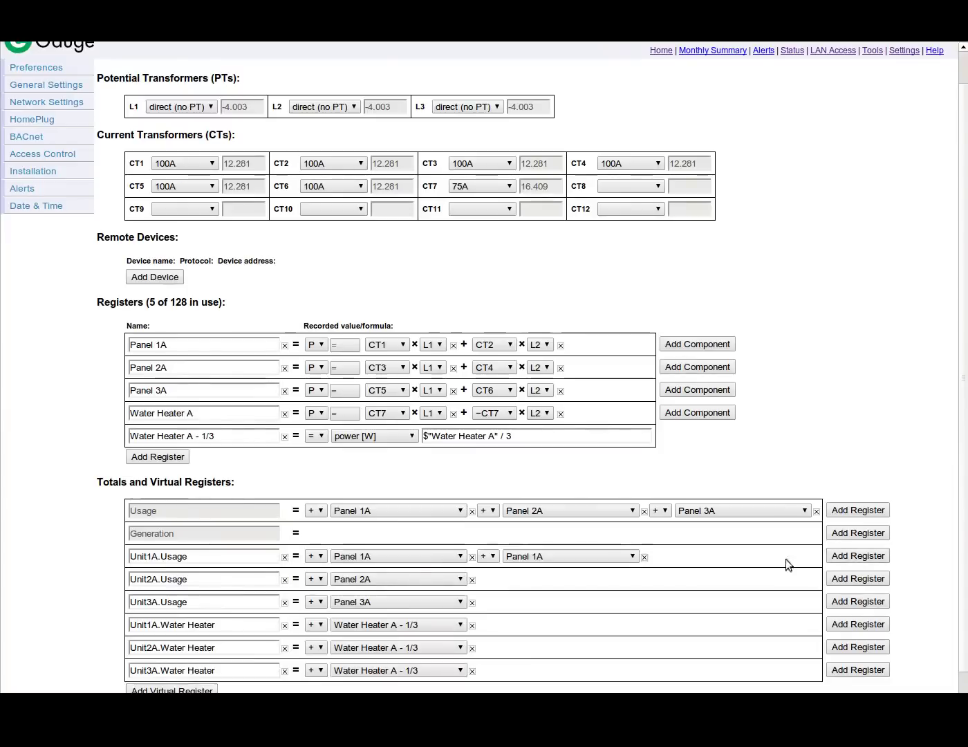
pyautogui.click(605, 558)
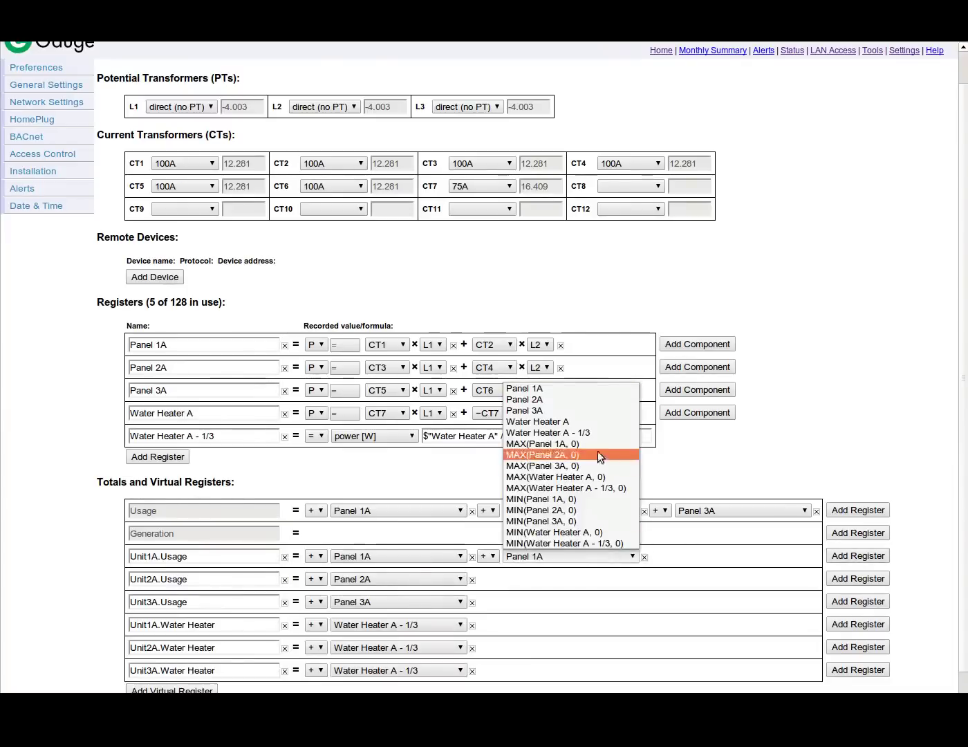
pyautogui.click(597, 433)
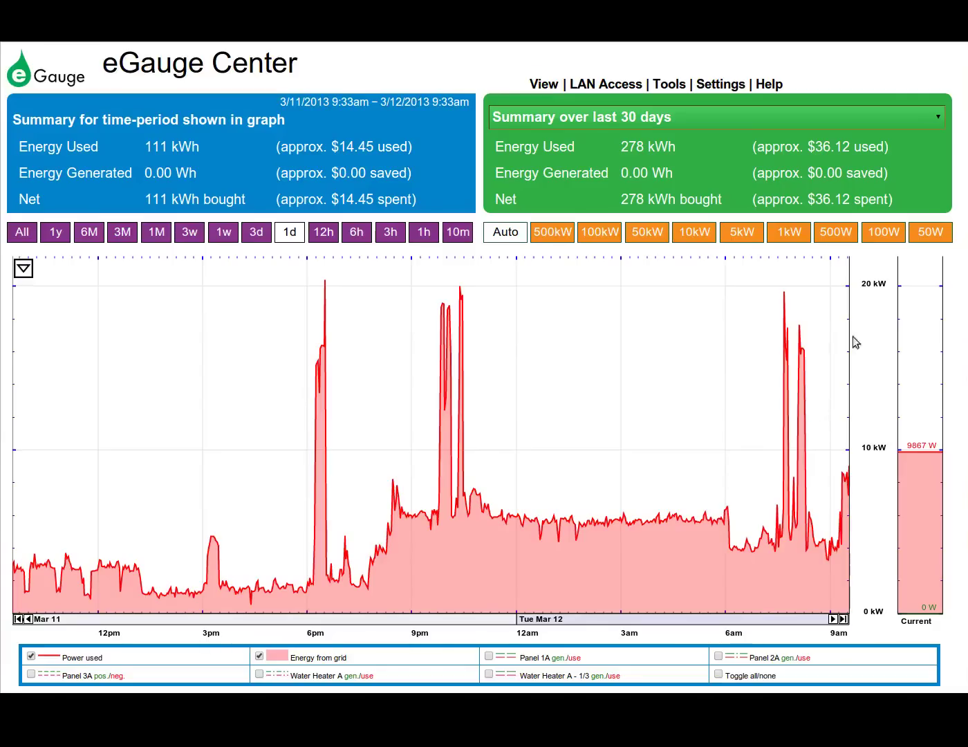
# Switch the graph to the unit1 view, then to the unit2 view.
pyautogui.click(26, 270)
pyautogui.click(87, 323)
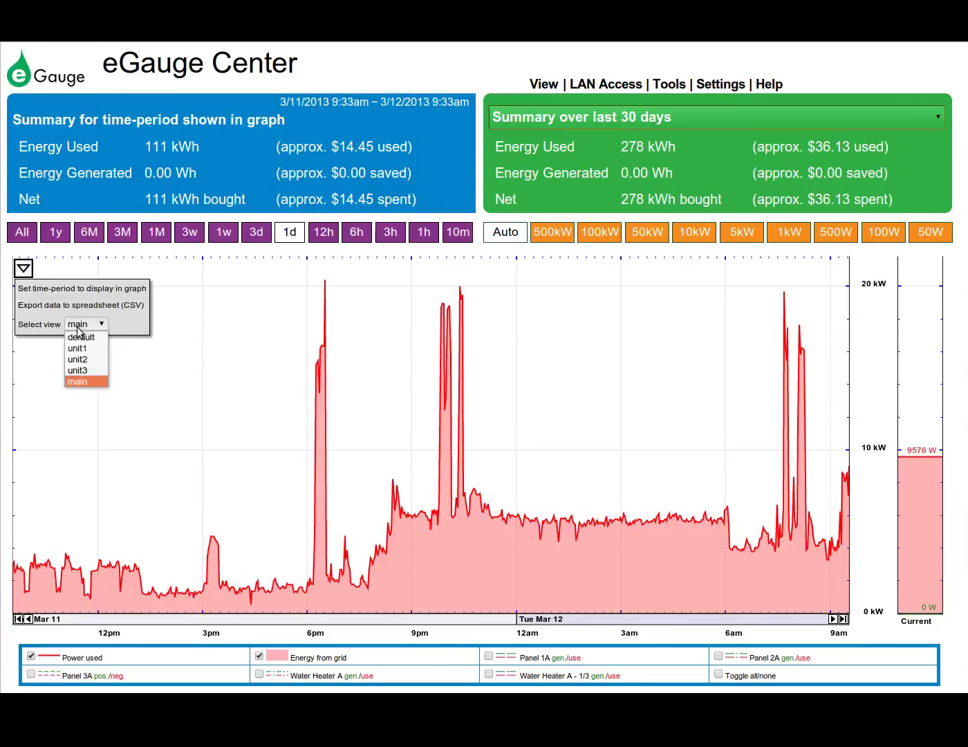
pyautogui.click(77, 351)
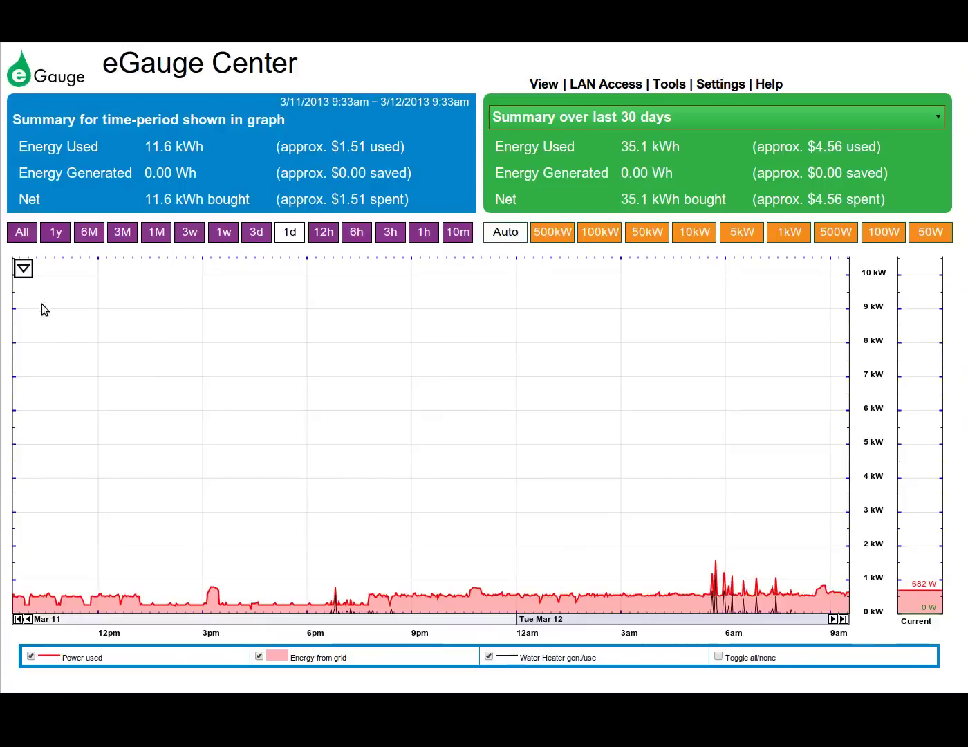
pyautogui.click(23, 269)
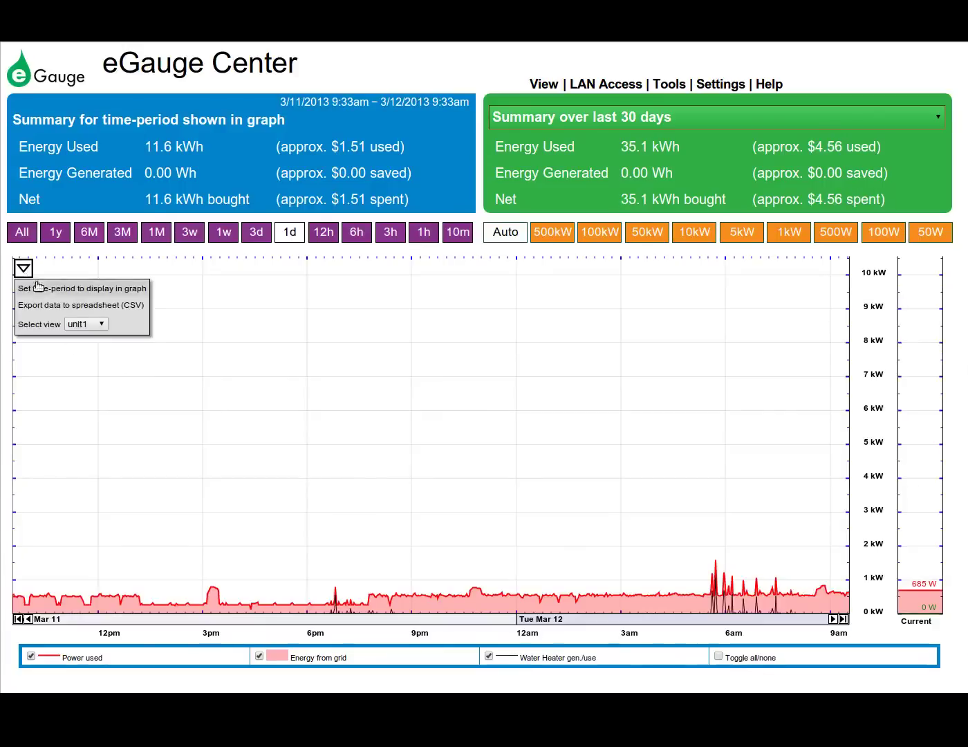
pyautogui.click(77, 328)
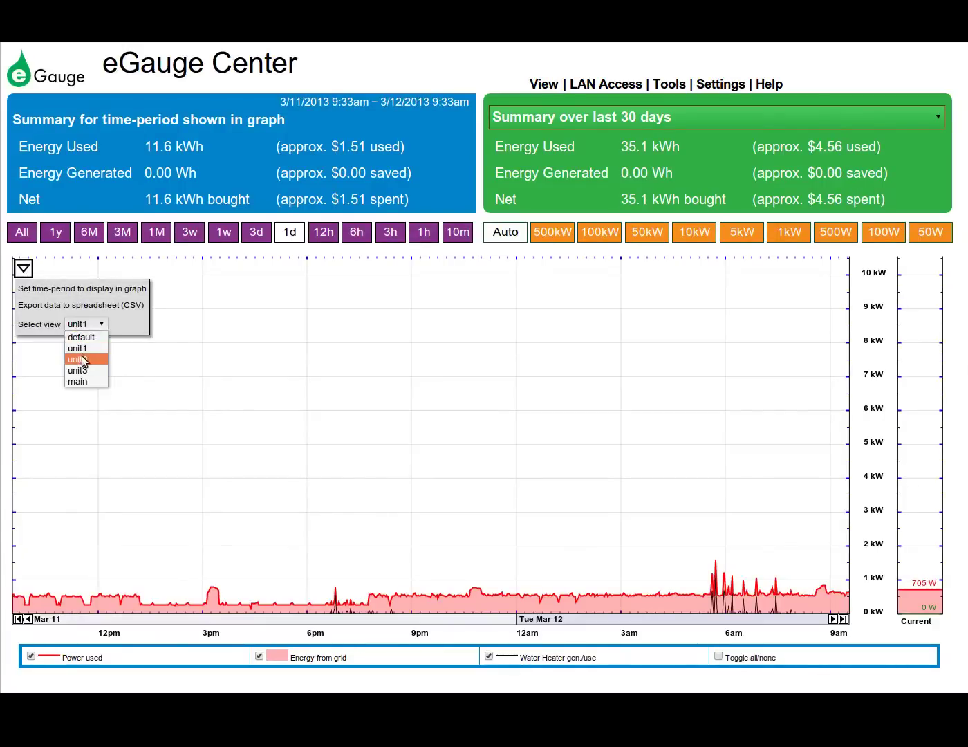
pyautogui.click(83, 359)
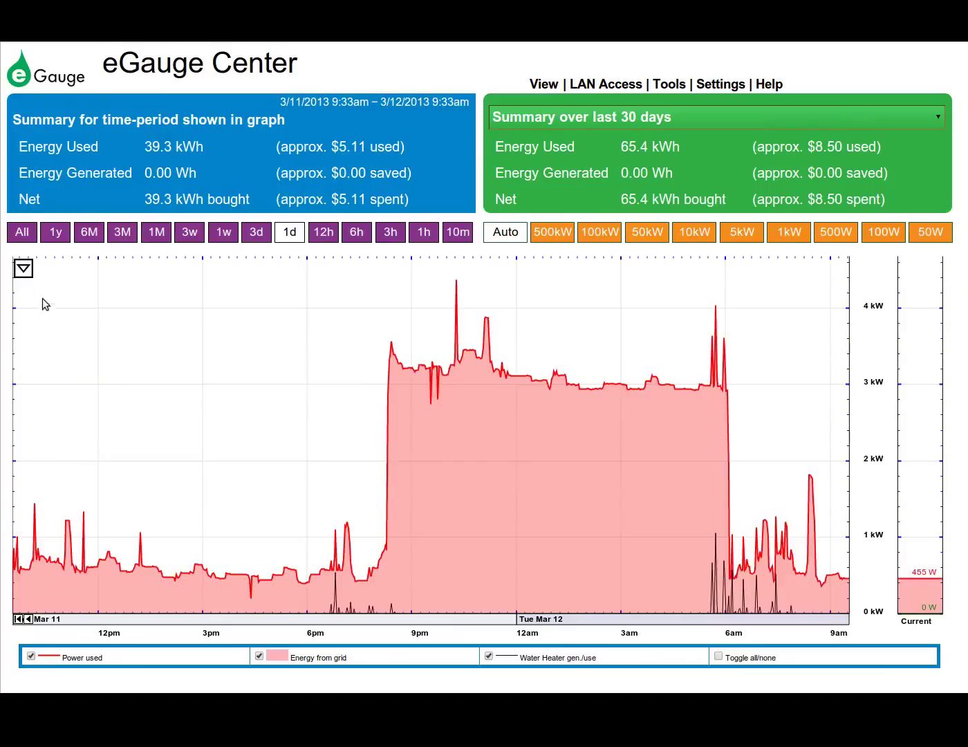
# Switch the graph to the unit3 view.
pyautogui.click(24, 269)
pyautogui.click(72, 325)
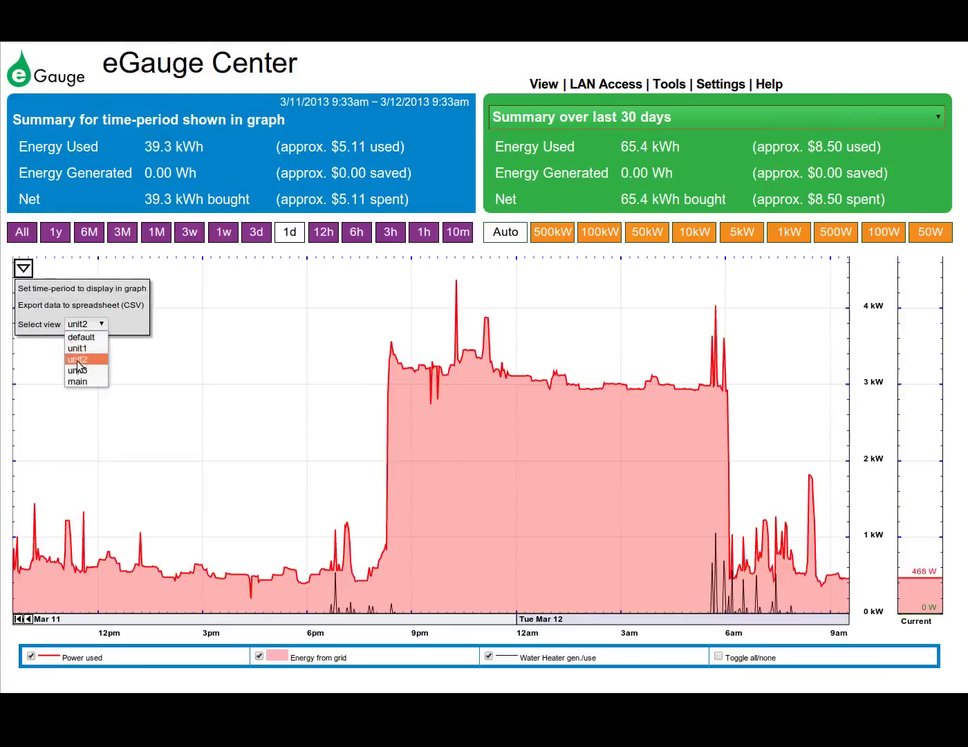
pyautogui.click(77, 371)
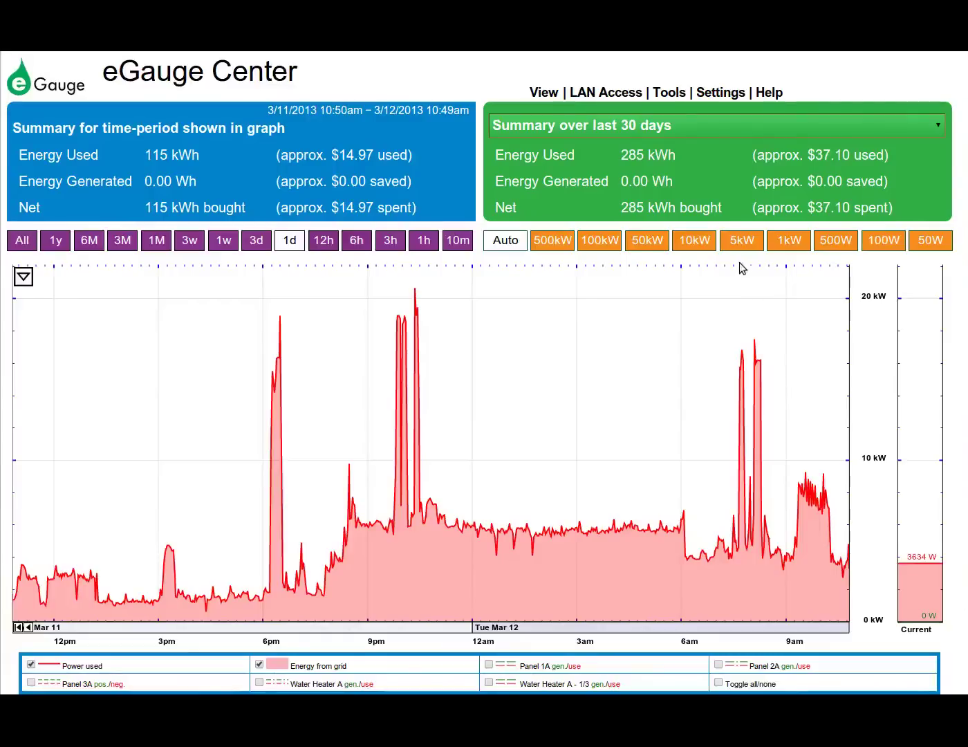
# Enable 'Password-protect entire site' in Access Control, save, and confirm the reboot.
pyautogui.click(720, 93)
pyautogui.click(89, 202)
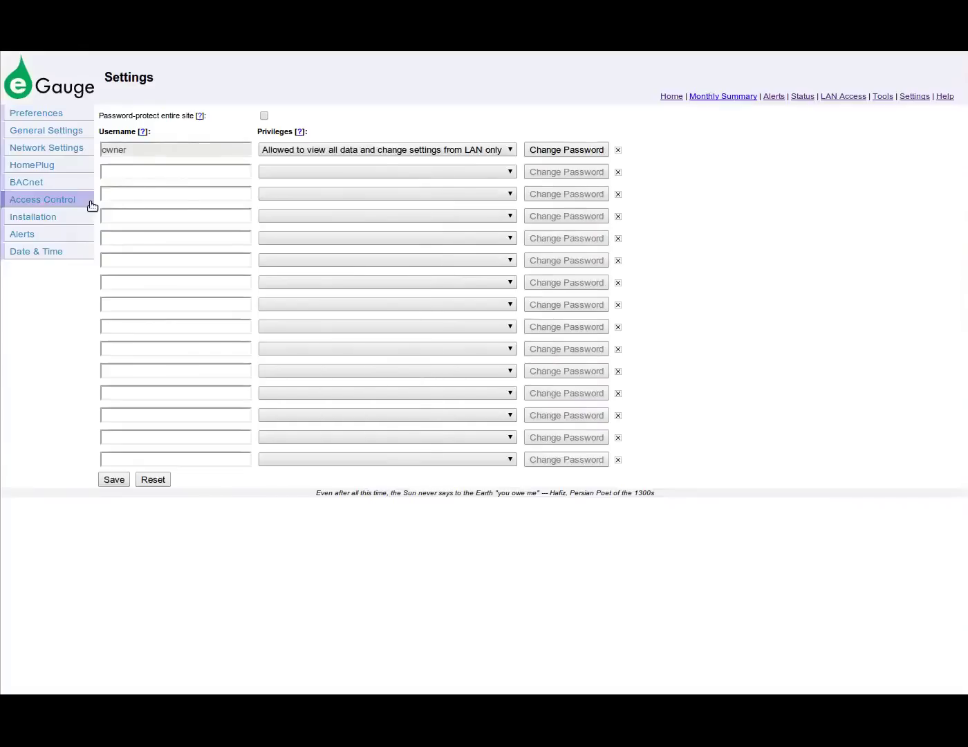
pyautogui.click(263, 116)
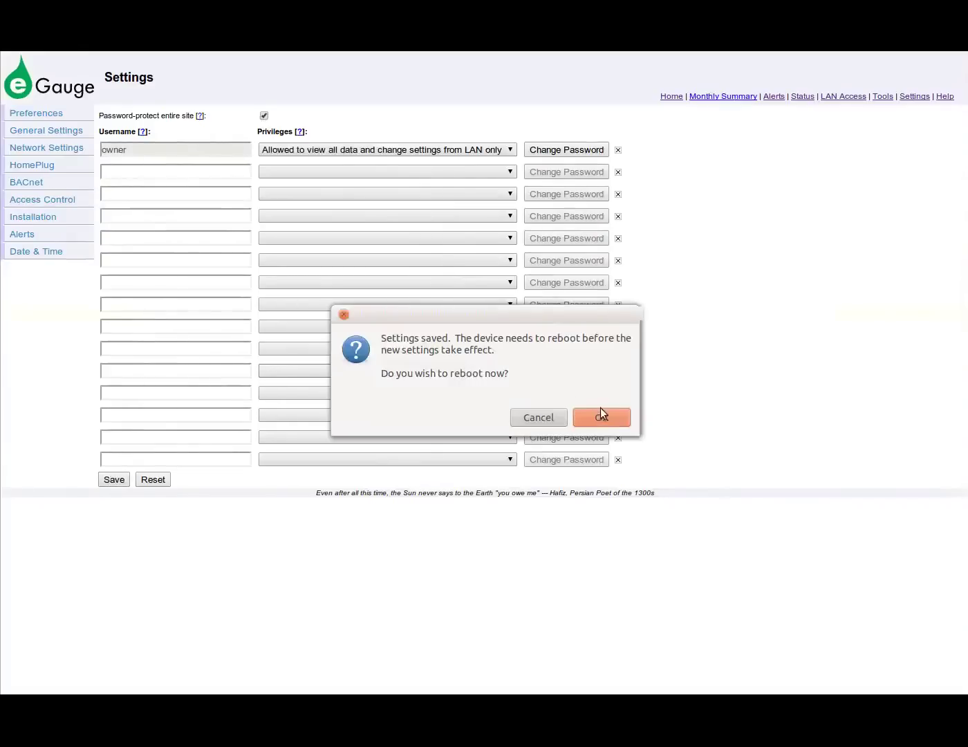
pyautogui.click(600, 413)
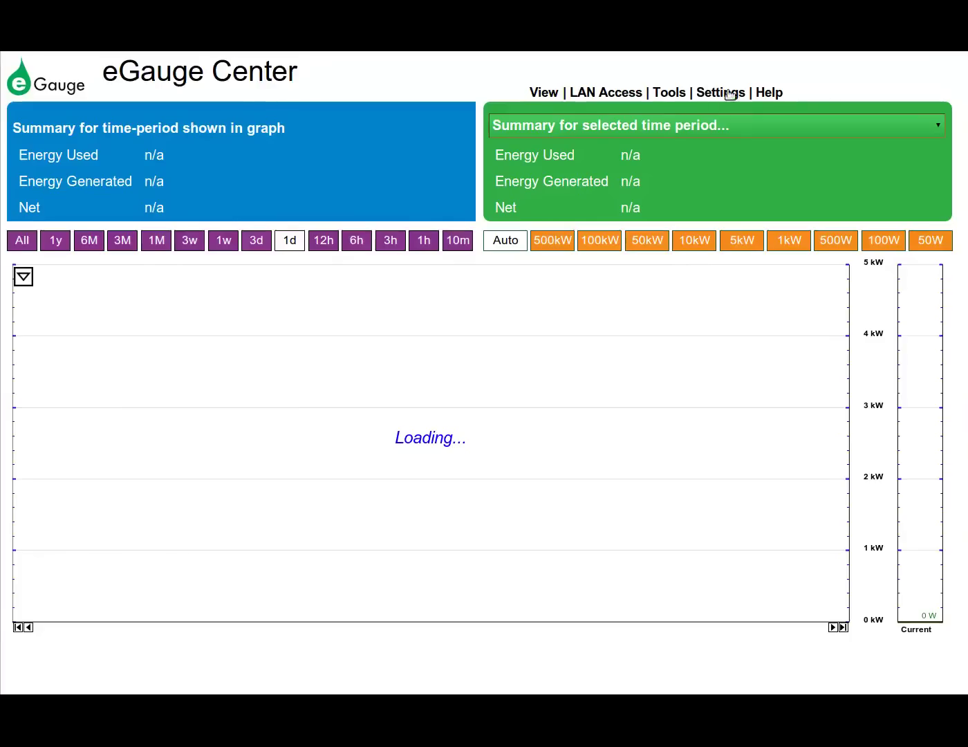
# Enter usernames Unit1 and Unit2 in Access Control.
pyautogui.click(726, 93)
pyautogui.click(85, 198)
pyautogui.click(134, 173)
pyautogui.write('Unit1')
pyautogui.press('Tab')
pyautogui.press('Tab')
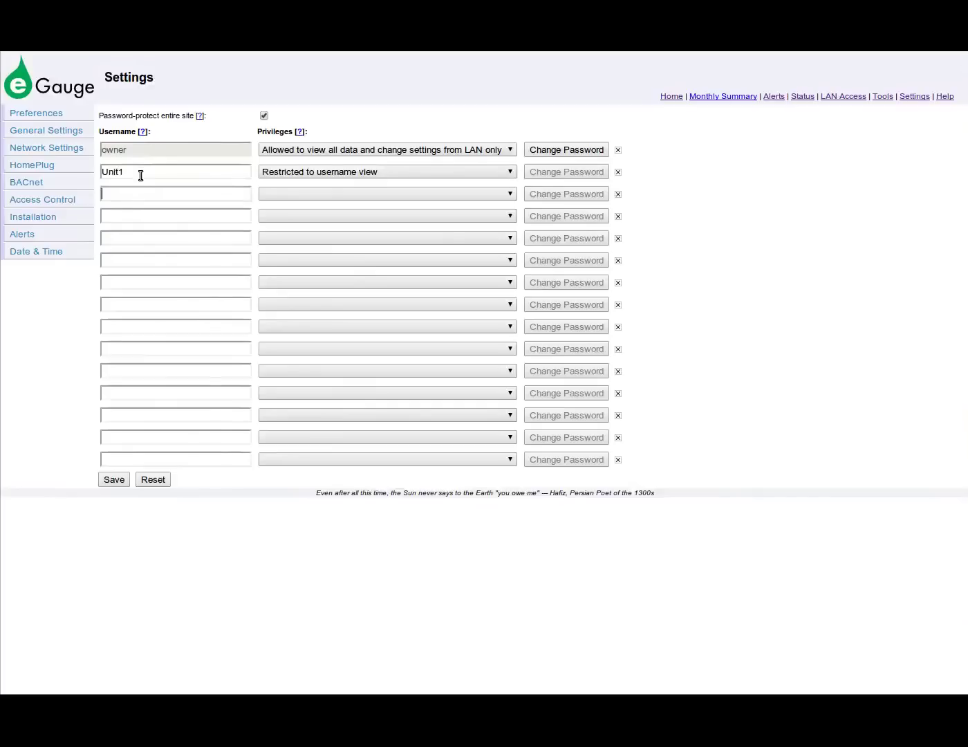
pyautogui.write('Unit2')
pyautogui.press('Tab')
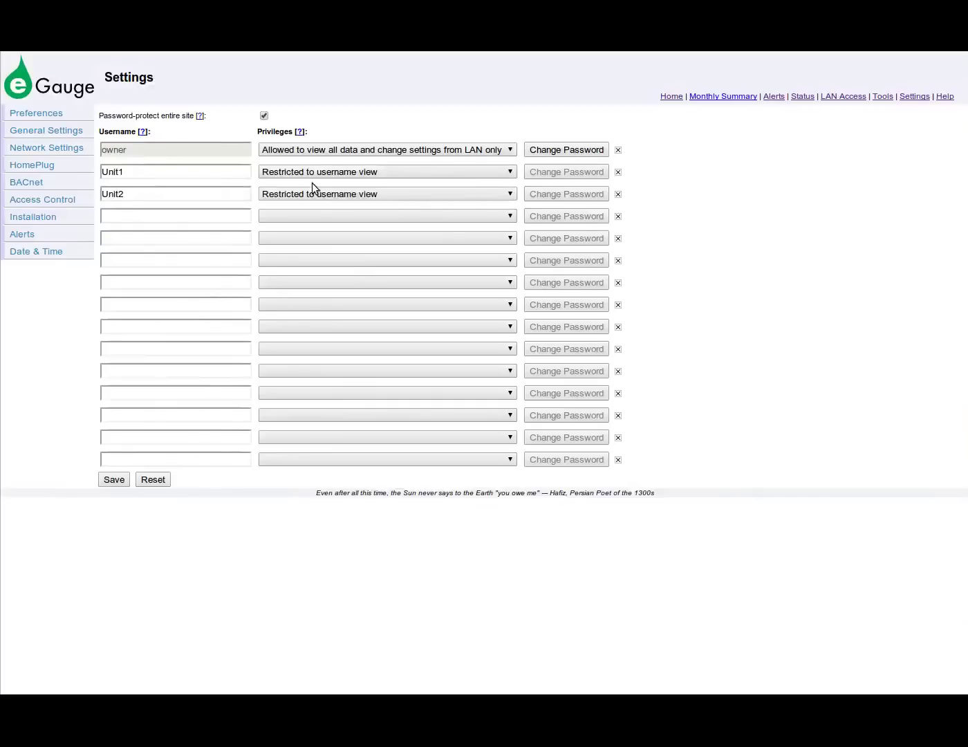
# Restrict Unit2 to its username view, add Unit3, and save the accounts.
pyautogui.click(315, 195)
pyautogui.click(323, 251)
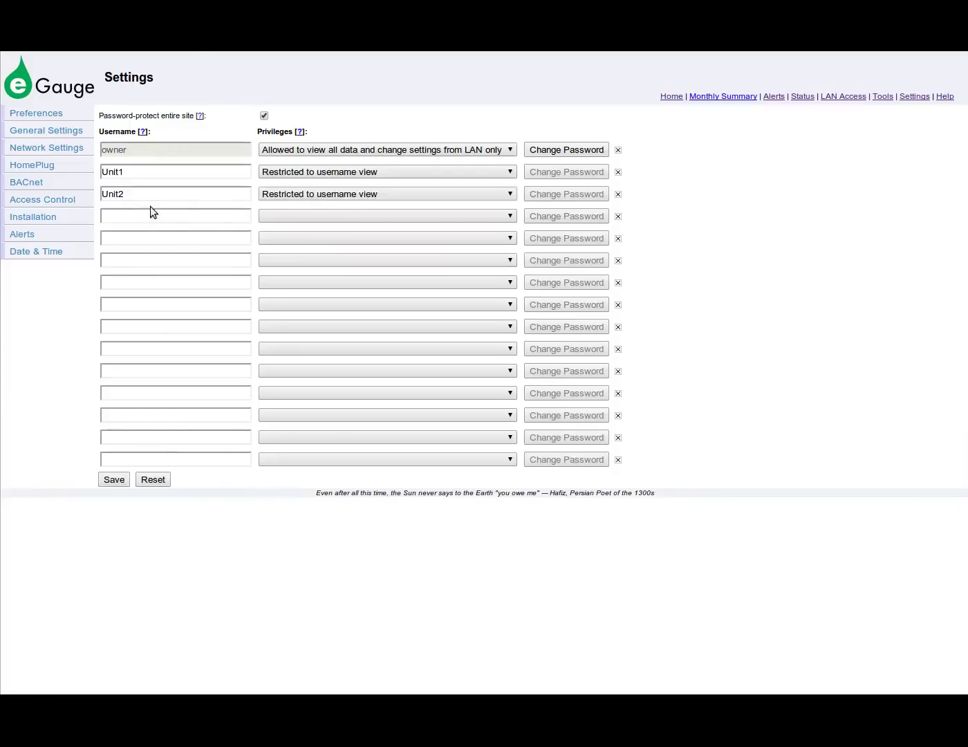
pyautogui.click(145, 215)
pyautogui.write('Unit3')
pyautogui.press('Tab')
pyautogui.click(112, 481)
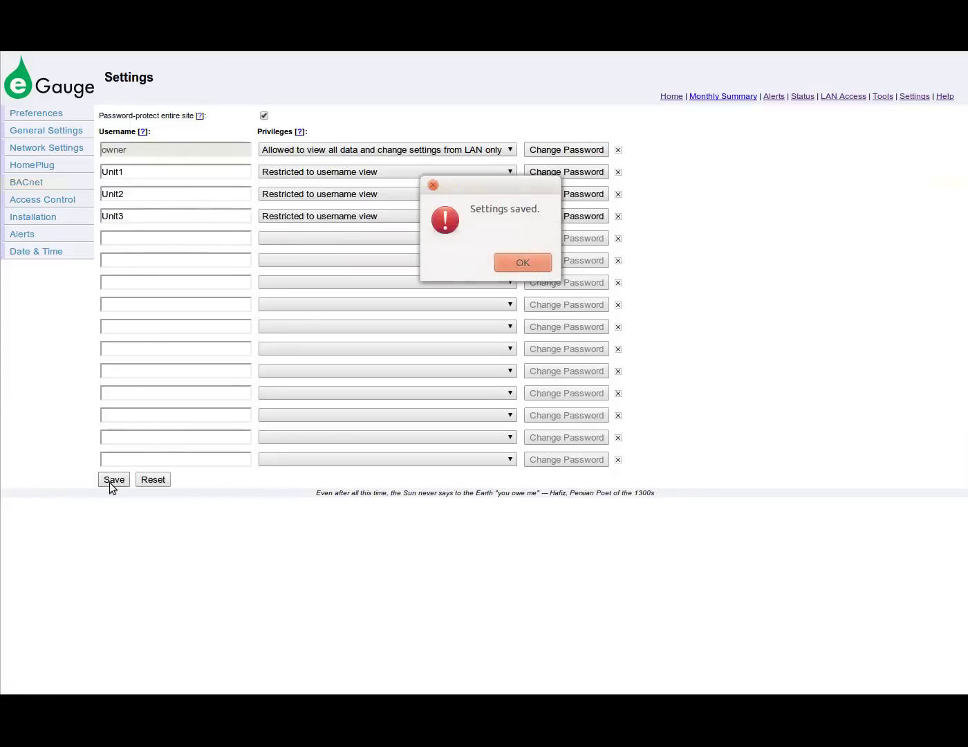
pyautogui.click(523, 262)
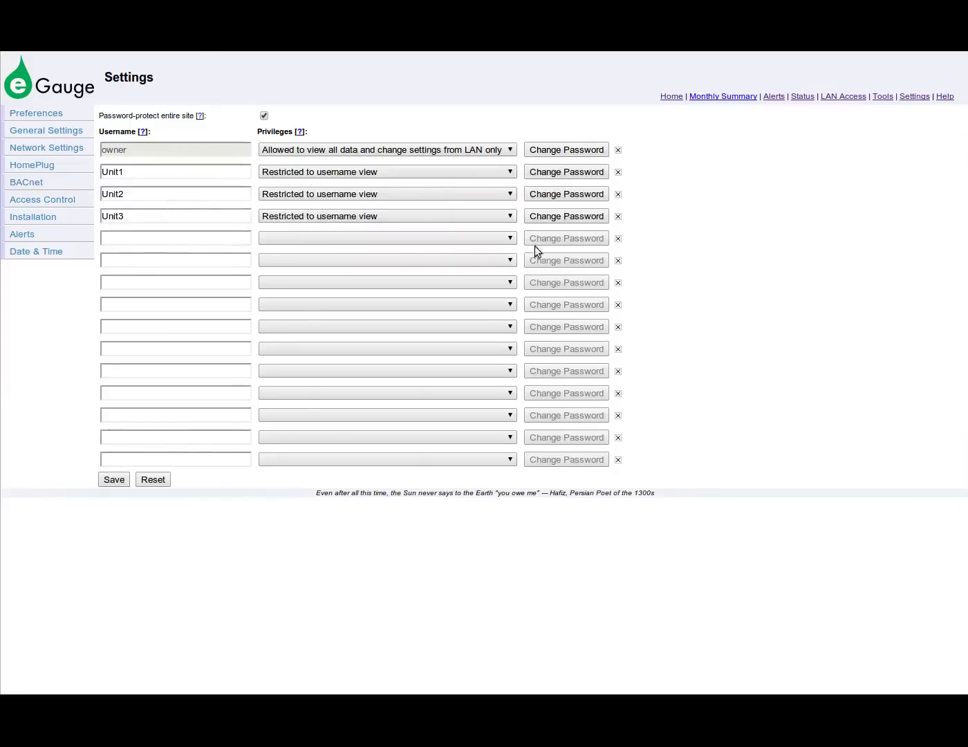
# Set new passwords for the Unit1 and Unit2 accounts.
pyautogui.click(578, 174)
pyautogui.write('••••••••••')
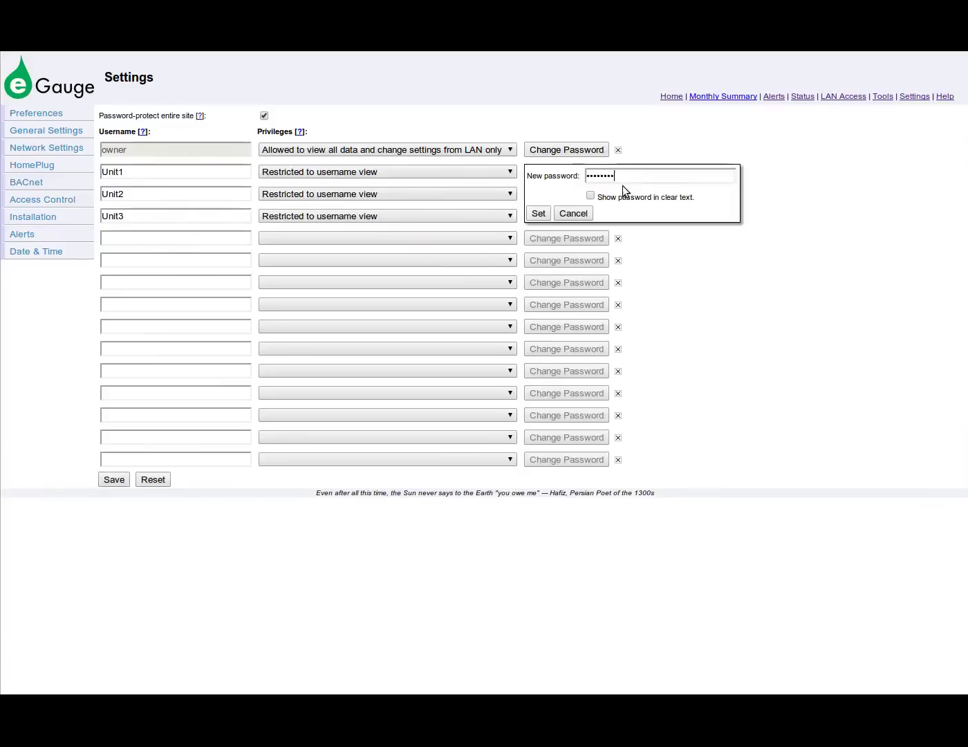
pyautogui.click(538, 213)
pyautogui.press('Return')
pyautogui.click(552, 198)
pyautogui.click(540, 236)
pyautogui.press('Return')
# Log in as unit1 with its password.
pyautogui.write('unit1')
pyautogui.press('Tab')
pyautogui.write('••••••••••••')
pyautogui.press('Return')
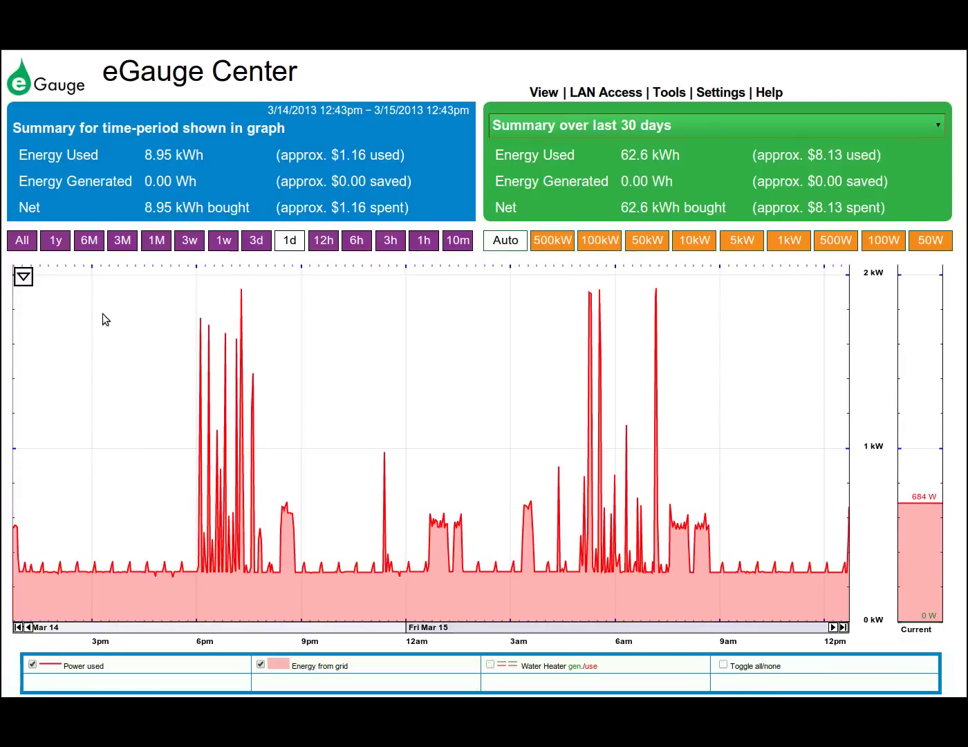
# Check the Unit1 user's view choices and keep 'default', the only option.
pyautogui.click(29, 283)
pyautogui.click(77, 333)
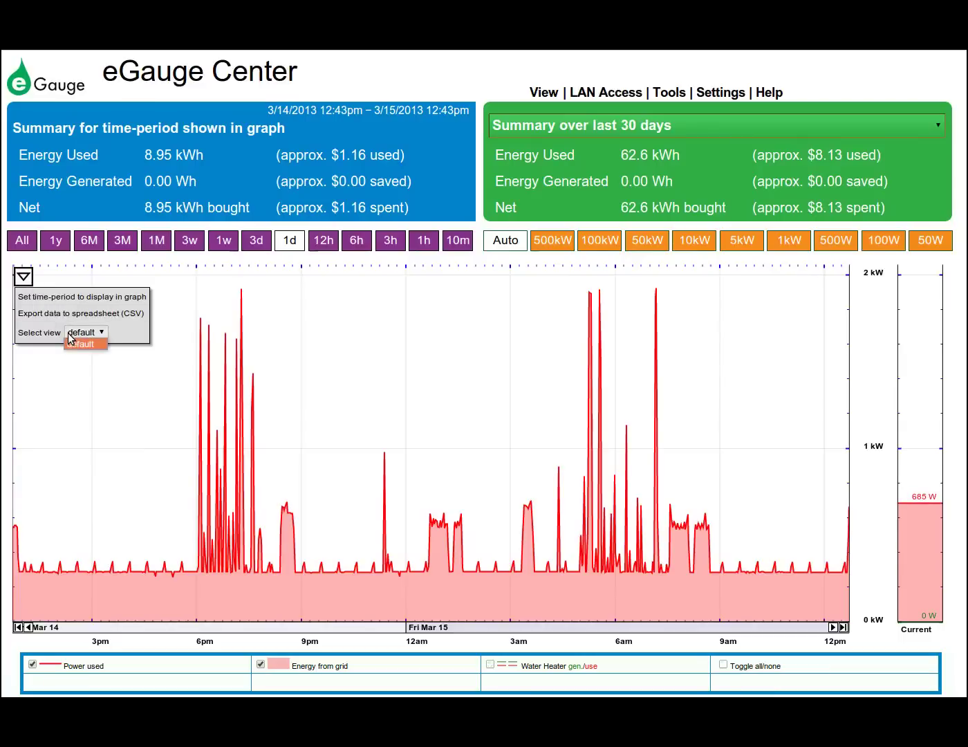
pyautogui.click(72, 342)
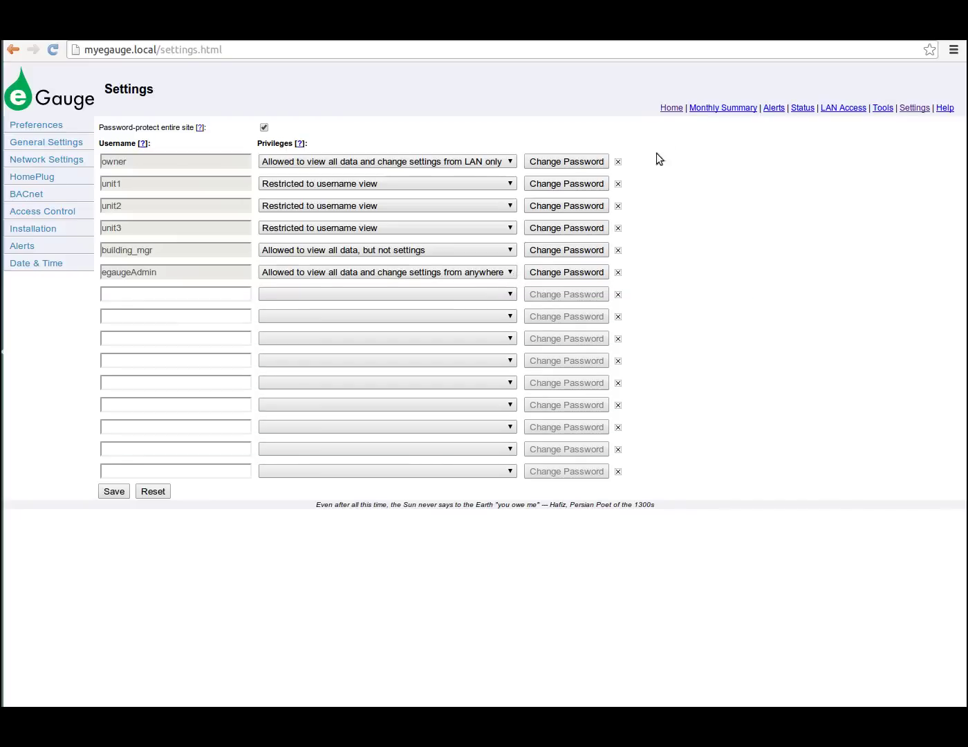
# Load the graph page at index.html?v=a to chart view A.
pyautogui.click(673, 110)
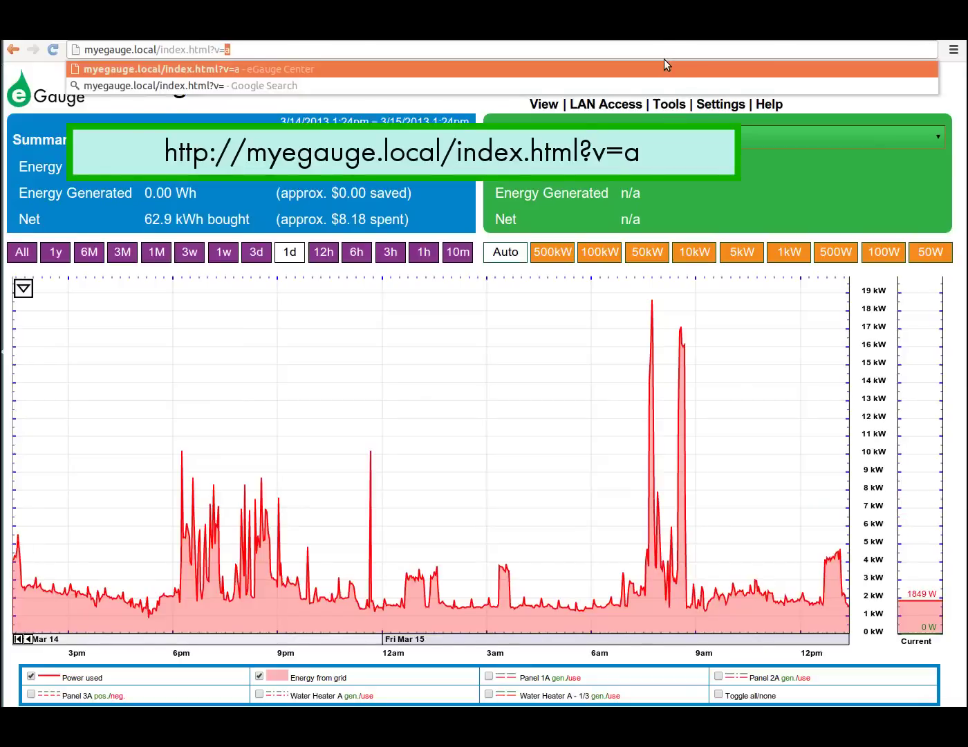
pyautogui.press('Return')
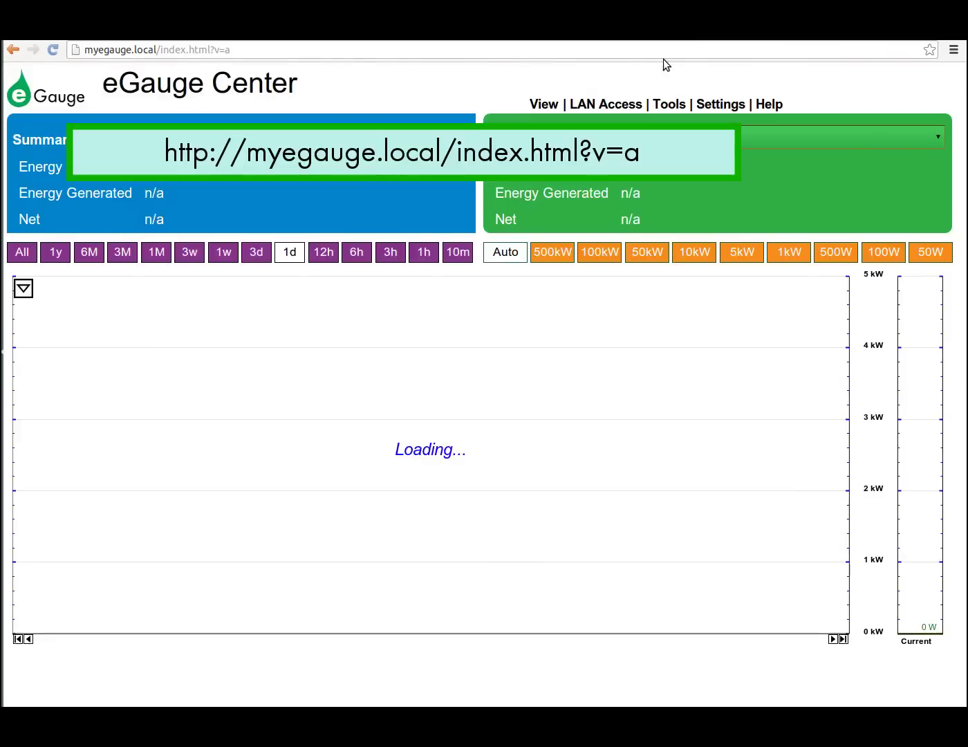
pyautogui.click(23, 288)
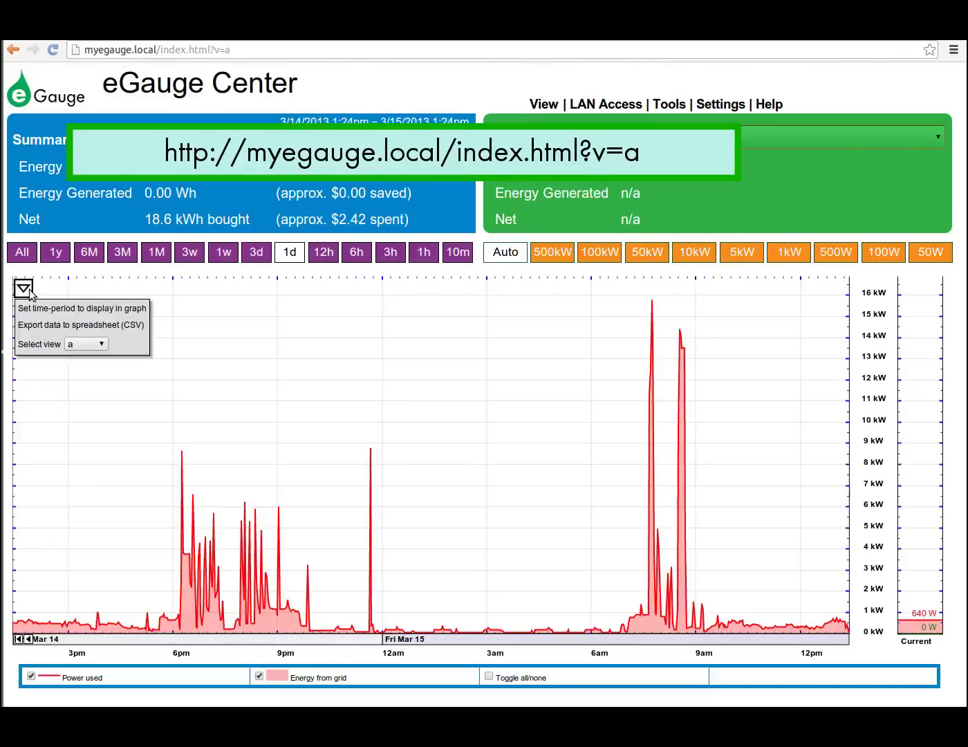